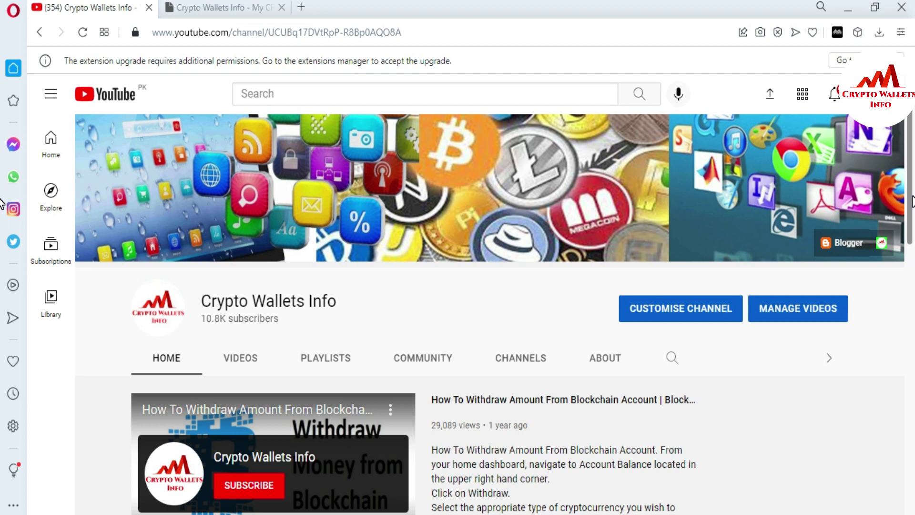
Switch to the Crypto Wallets Info website tab in the browser.
{"action": "left_click", "coordinate": [256, 7]}
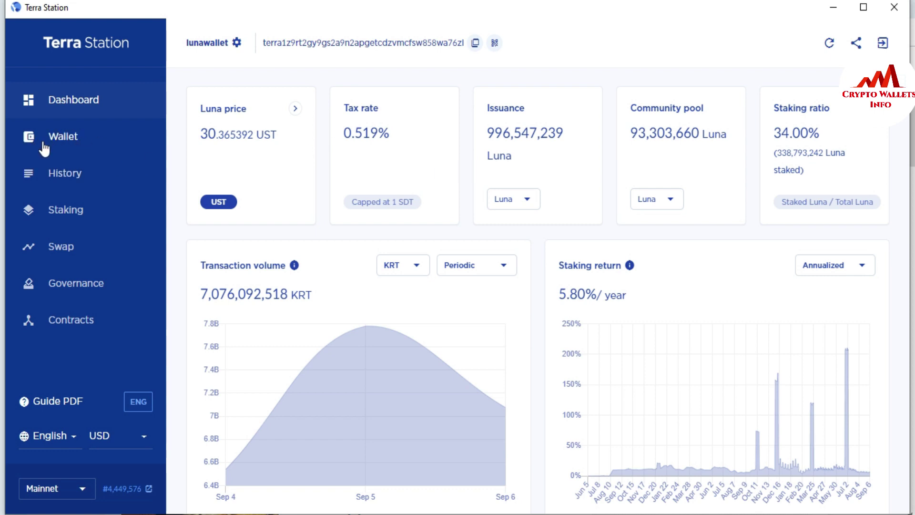
Show the lunawallet Wallet page and highlight its 'Wallet empty' heading.
{"action": "left_click", "coordinate": [71, 145]}
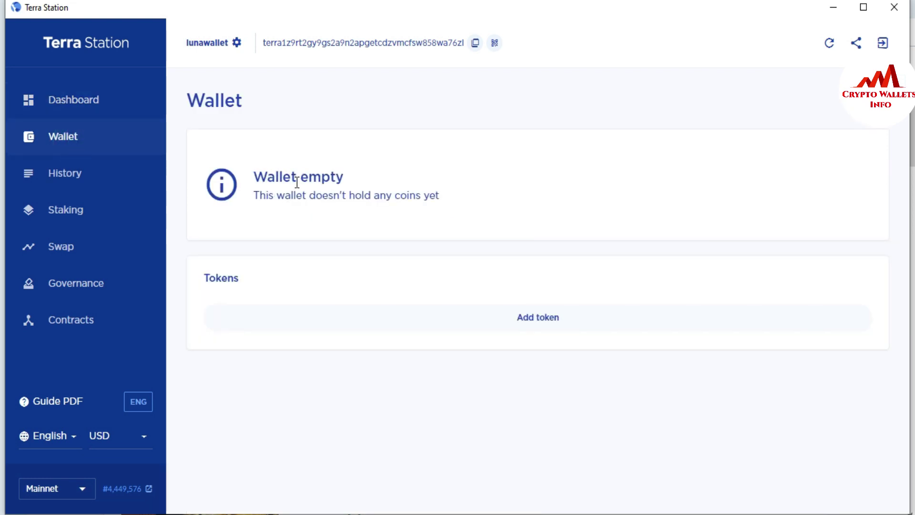
{"action": "left_click_drag", "start_coordinate": [254, 178], "coordinate": [348, 176]}
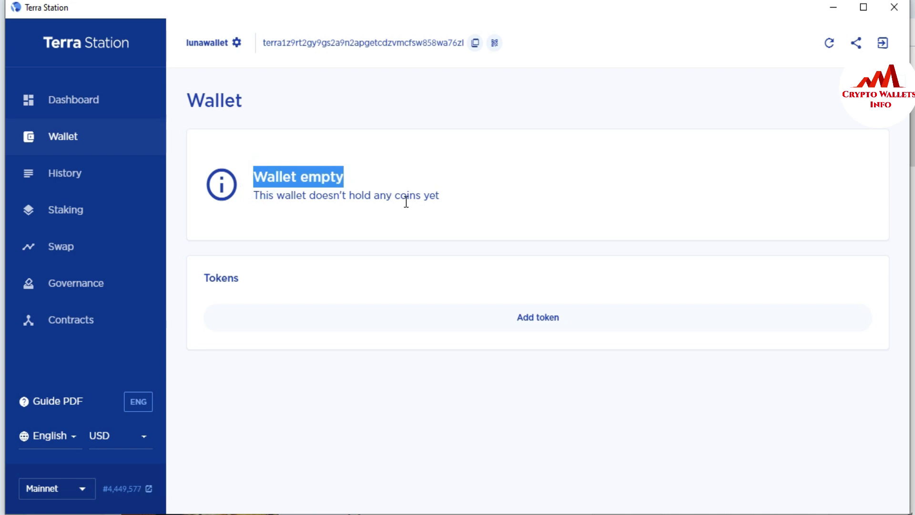
{"action": "left_click", "coordinate": [458, 196]}
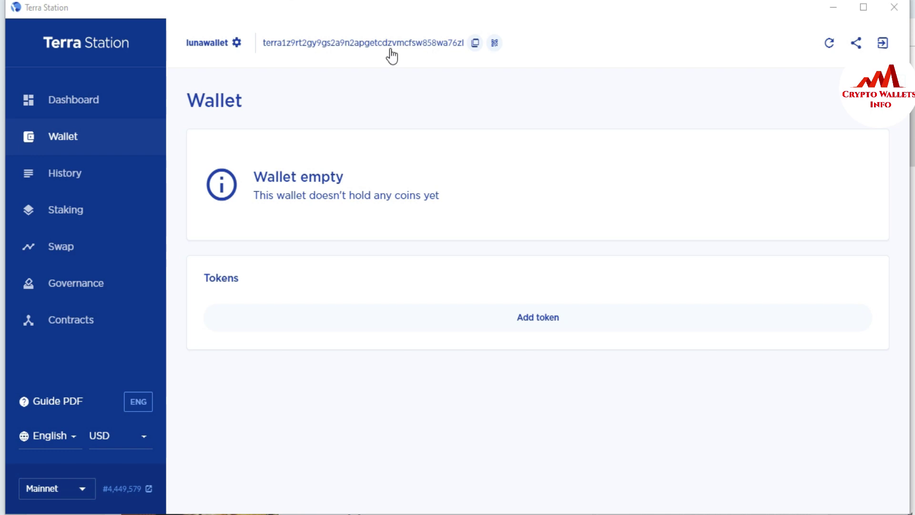
Start Export private key from the wallet's gear menu and enter the wallet password.
{"action": "left_click", "coordinate": [237, 44]}
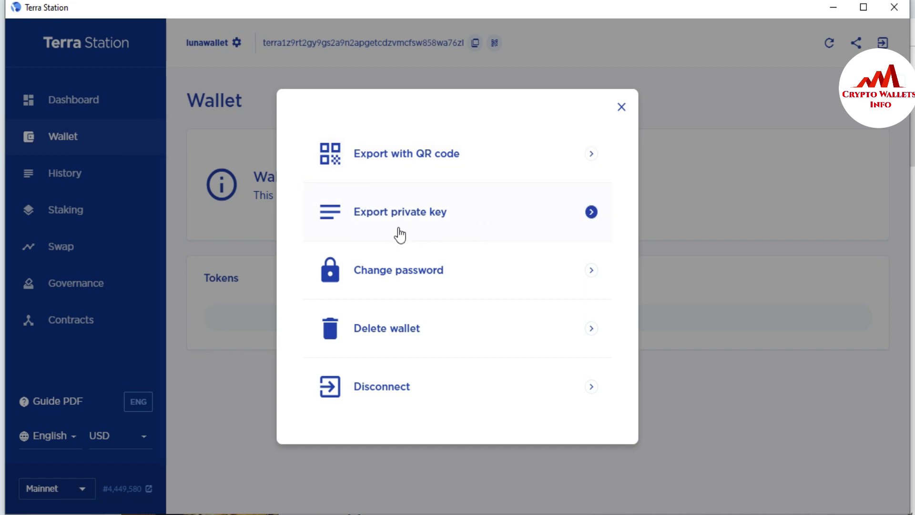
{"action": "left_click", "coordinate": [456, 224]}
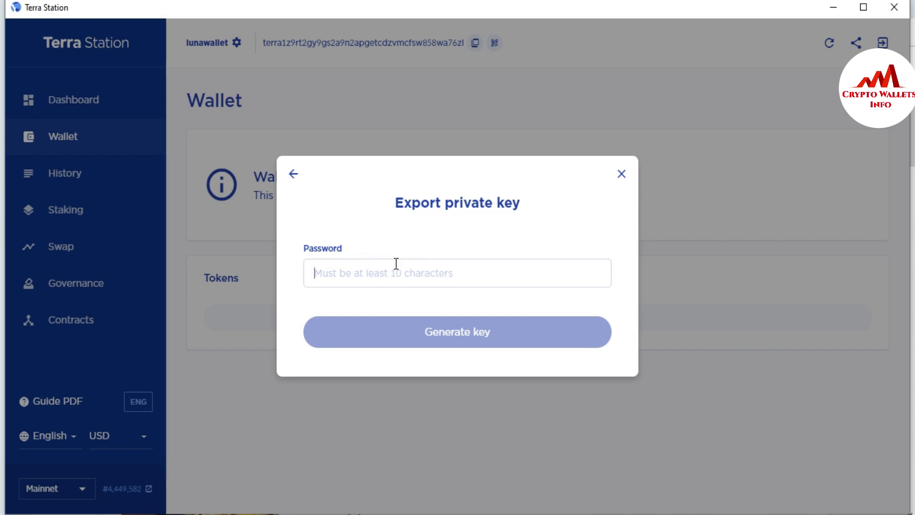
{"action": "left_click", "coordinate": [379, 268]}
{"action": "left_click", "coordinate": [373, 268]}
{"action": "type", "text": "••••••••"}
{"action": "key", "text": "BackSpace"}
{"action": "key", "text": "BackSpace"}
{"action": "key", "text": "BackSpace"}
{"action": "key", "text": "BackSpace"}
{"action": "key", "text": "BackSpace"}
{"action": "key", "text": "BackSpace"}
{"action": "key", "text": "BackSpace"}
{"action": "key", "text": "BackSpace"}
{"action": "type", "text": "•••"}
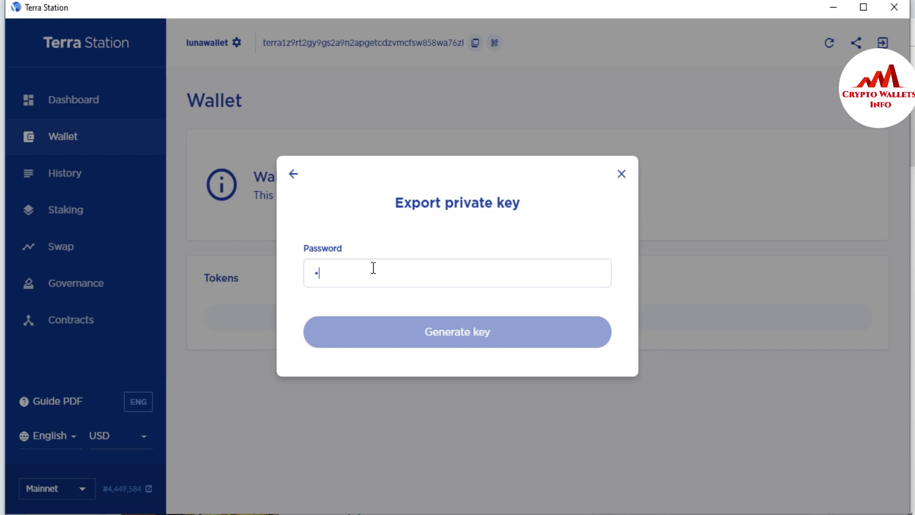
{"action": "type", "text": "••••••••••"}
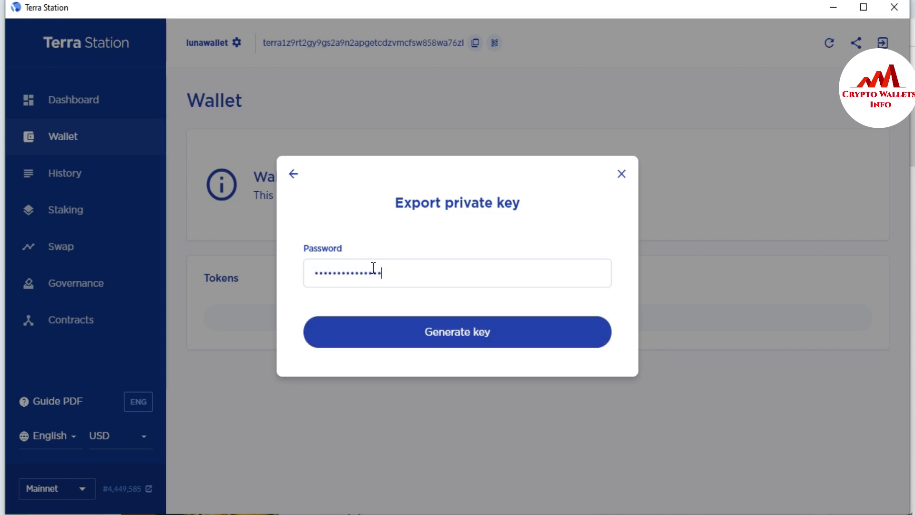
Generate the encrypted private key and copy it to the clipboard.
{"action": "left_click", "coordinate": [471, 335]}
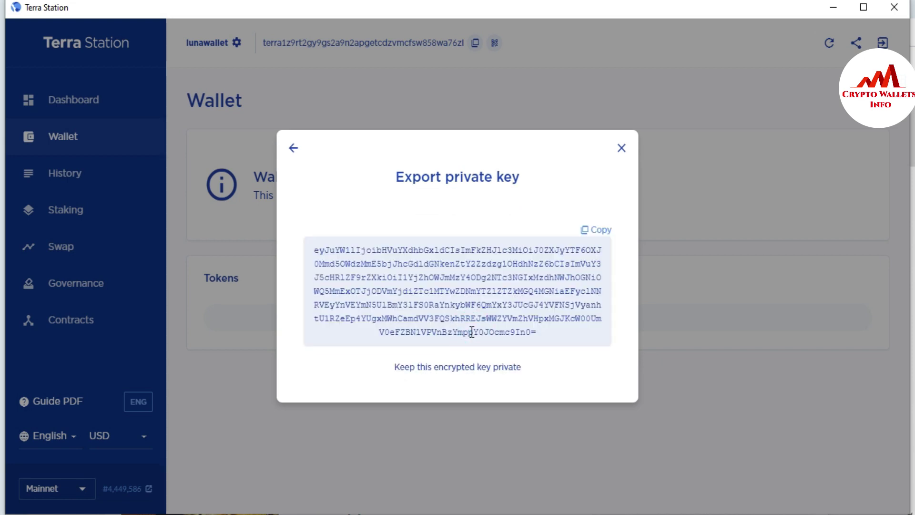
{"action": "left_click_drag", "start_coordinate": [538, 332], "coordinate": [308, 248]}
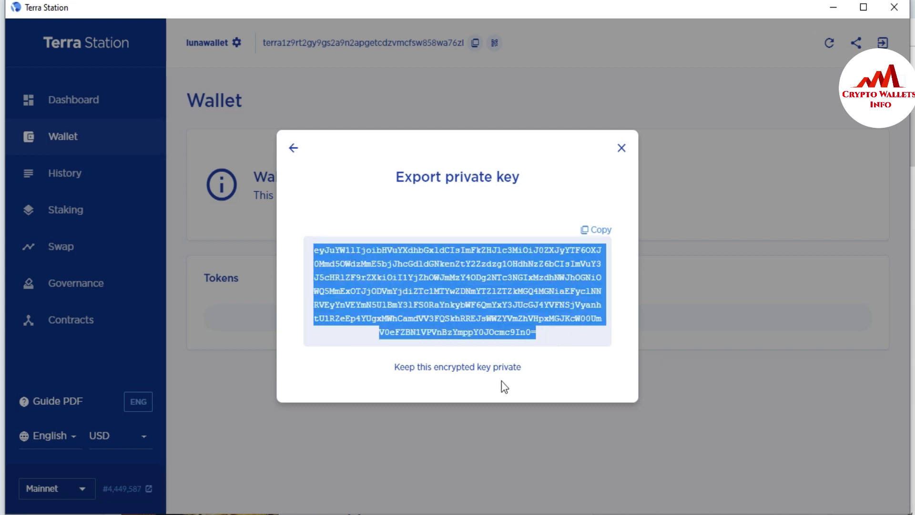
{"action": "left_click", "coordinate": [572, 319]}
{"action": "left_click", "coordinate": [599, 231]}
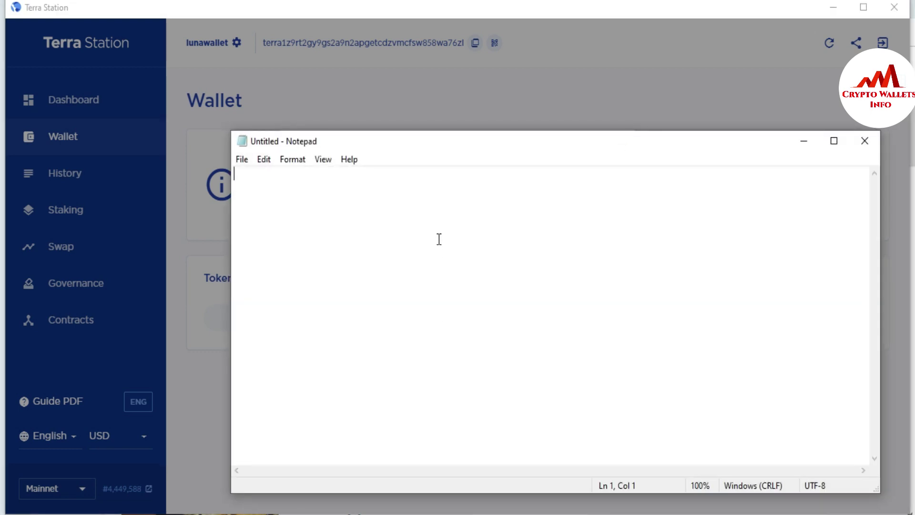
Type the heading 'Luna Wallet Private Key' and paste the encrypted key beneath it without extra blank lines.
{"action": "type", "text": "Luna"}
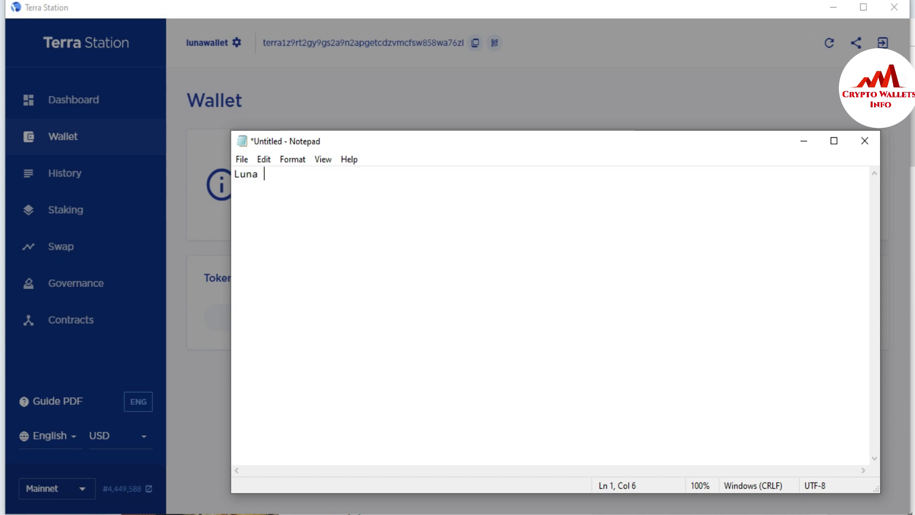
{"action": "type", "text": " Wallet Private Key"}
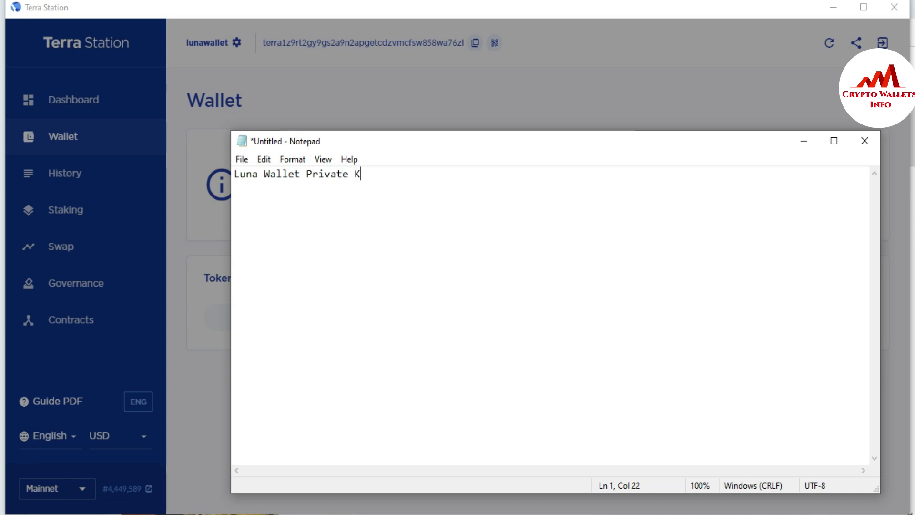
{"action": "key", "text": "Return"}
{"action": "key", "text": "Return"}
{"action": "key", "text": "Return"}
{"action": "key", "text": "Return"}
{"action": "key", "text": "Return"}
{"action": "key", "text": "Return"}
{"action": "key", "text": "ctrl+v"}
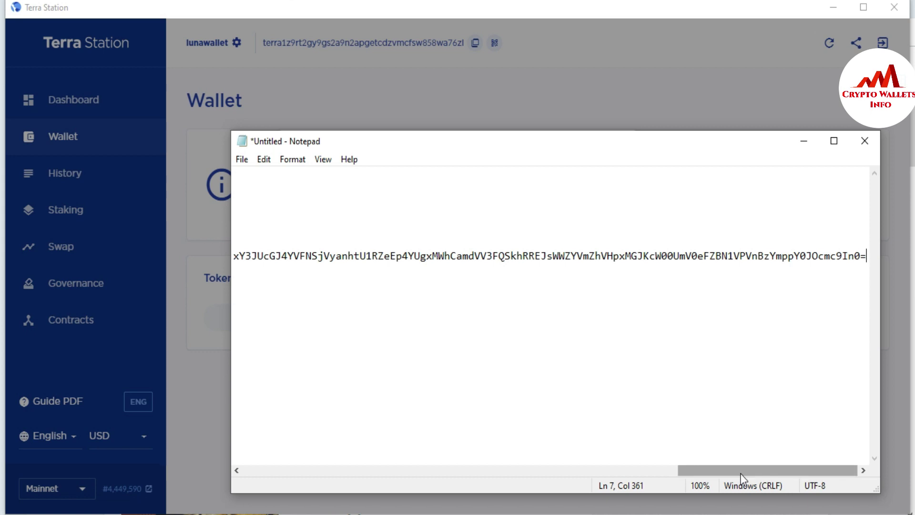
{"action": "left_click_drag", "start_coordinate": [741, 477], "coordinate": [285, 439]}
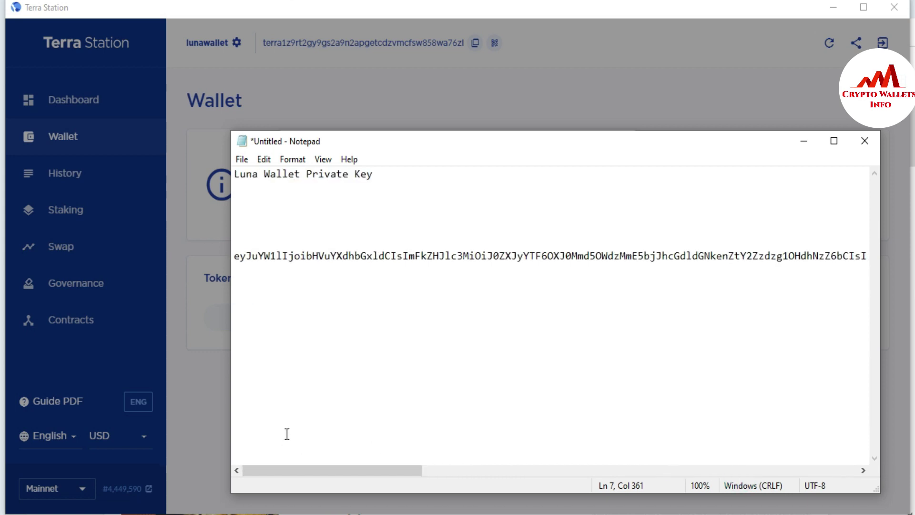
{"action": "left_click", "coordinate": [237, 259]}
{"action": "key", "text": "BackSpace"}
{"action": "key", "text": "BackSpace"}
{"action": "key", "text": "BackSpace"}
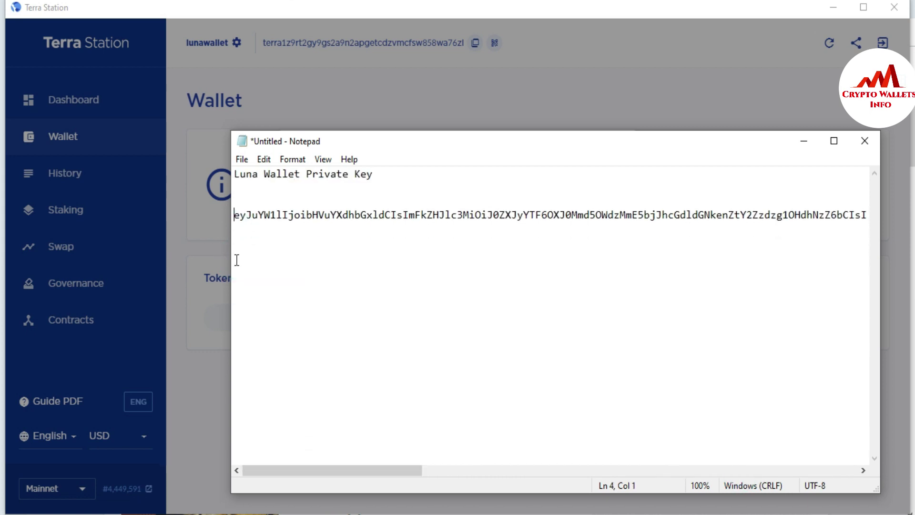
{"action": "left_click", "coordinate": [240, 256]}
{"action": "left_click_drag", "start_coordinate": [362, 470], "coordinate": [864, 421]}
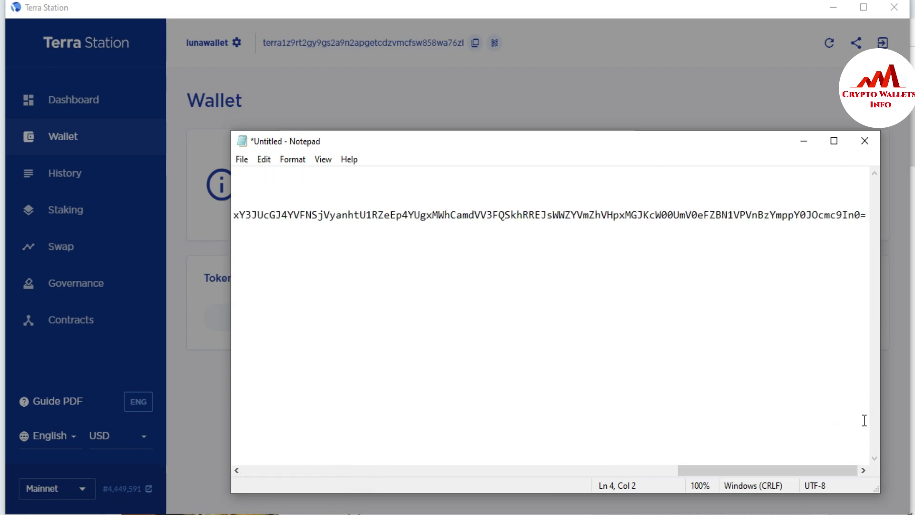
Add a separator line of equals signs below the key and minimize Notepad.
{"action": "left_click", "coordinate": [867, 215]}
{"action": "key", "text": "Return"}
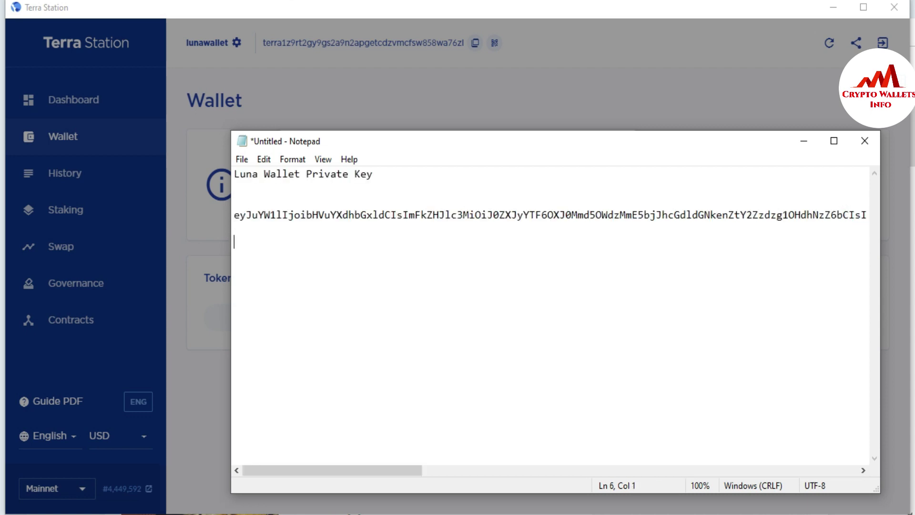
{"action": "type", "text": "==========================="}
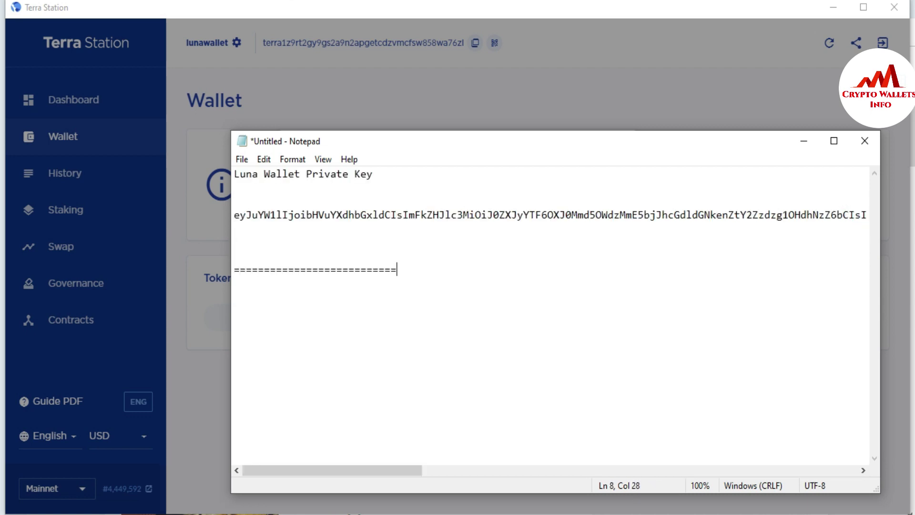
{"action": "type", "text": "========================================"}
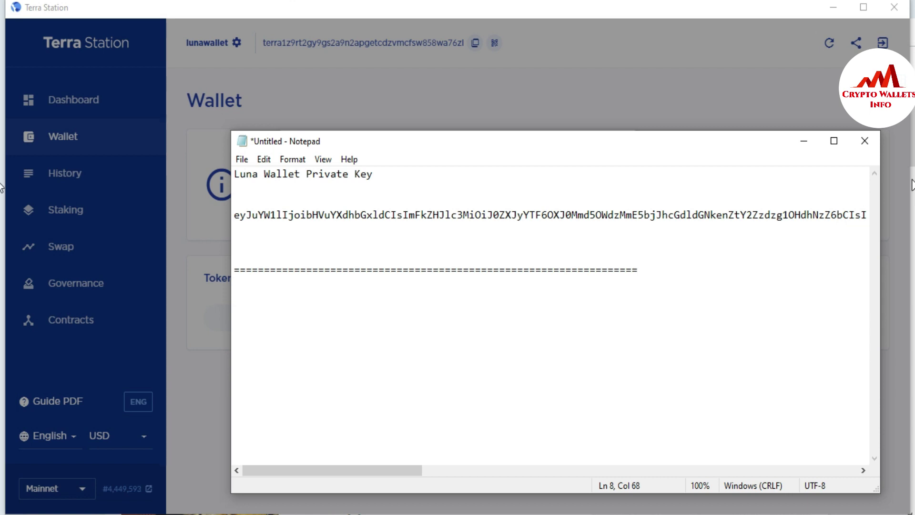
{"action": "left_click", "coordinate": [804, 142]}
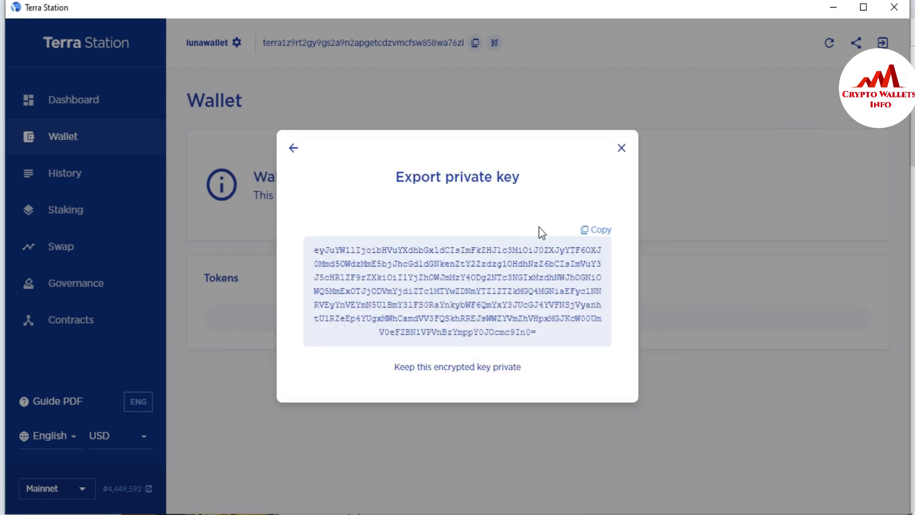
Close the export dialog, copy the wallet address, and paste it under a 'Luna Wallet Address' heading.
{"action": "left_click", "coordinate": [621, 149]}
{"action": "left_click", "coordinate": [475, 43]}
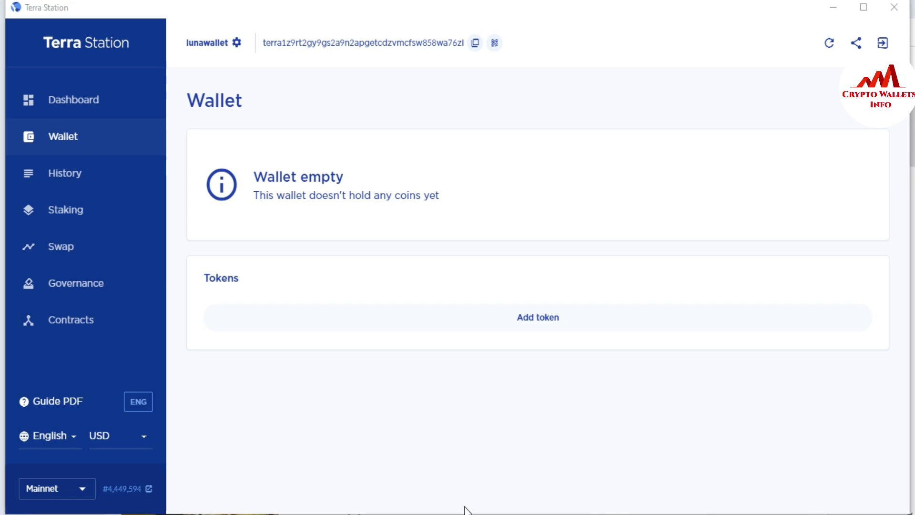
{"action": "key", "text": "Return"}
{"action": "key", "text": "Return"}
{"action": "key", "text": "Return"}
{"action": "type", "text": "Luna Wal"}
{"action": "type", "text": "let Sdd"}
{"action": "key", "text": "BackSpace"}
{"action": "key", "text": "BackSpace"}
{"action": "key", "text": "BackSpace"}
{"action": "type", "text": "Address"}
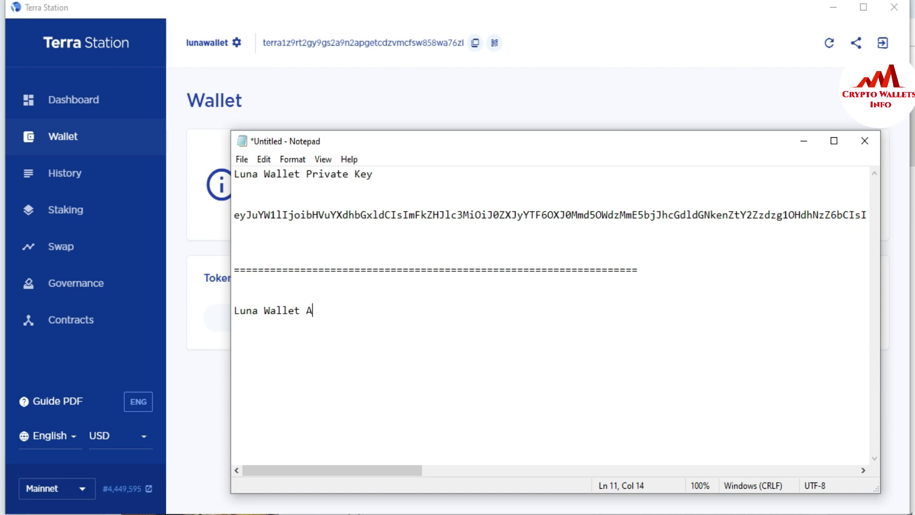
{"action": "key", "text": "Return"}
{"action": "key", "text": "Return"}
Add an equals-sign separator under the address, check the saved address, and return to Terra Station.
{"action": "key", "text": "Return"}
{"action": "key", "text": "ctrl+v"}
{"action": "key", "text": "Return"}
{"action": "key", "text": "Return"}
{"action": "key", "text": "Return"}
{"action": "type", "text": "="}
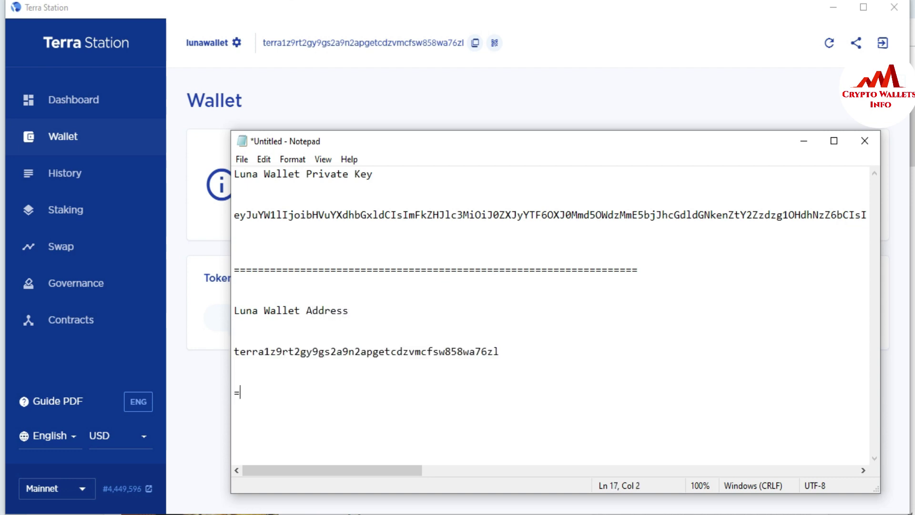
{"action": "type", "text": "================================================================"}
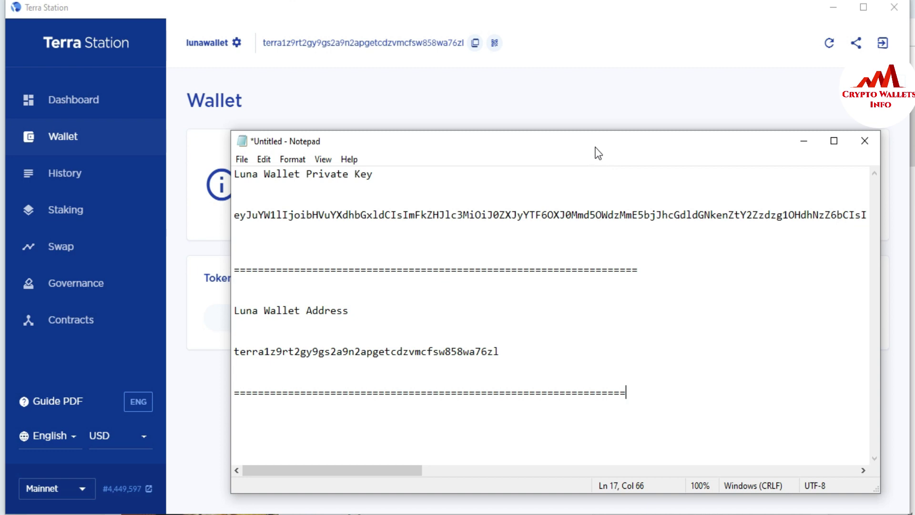
{"action": "left_click_drag", "start_coordinate": [584, 143], "coordinate": [558, 118]}
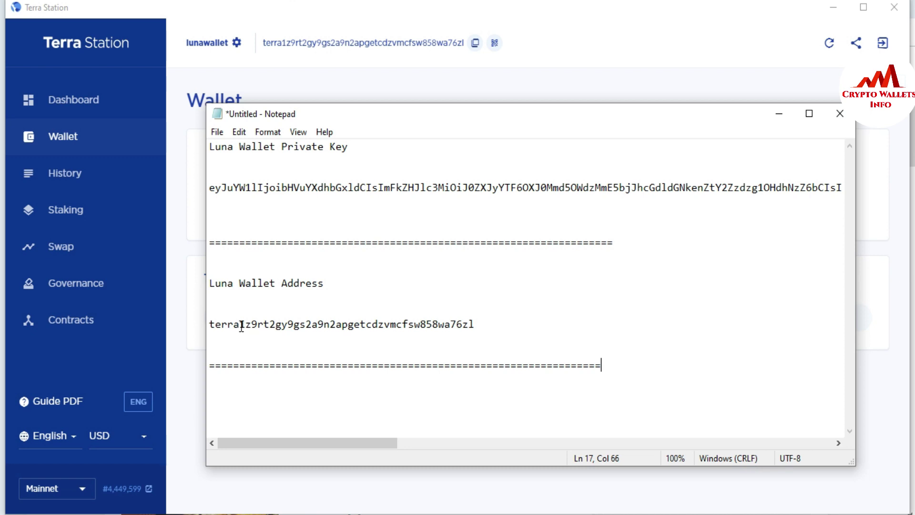
{"action": "left_click_drag", "start_coordinate": [240, 325], "coordinate": [210, 324]}
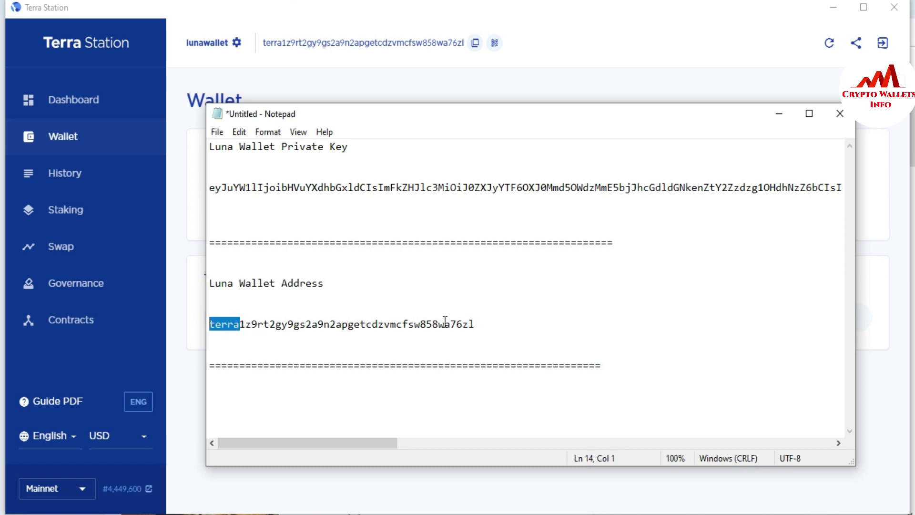
{"action": "left_click_drag", "start_coordinate": [456, 324], "coordinate": [501, 320]}
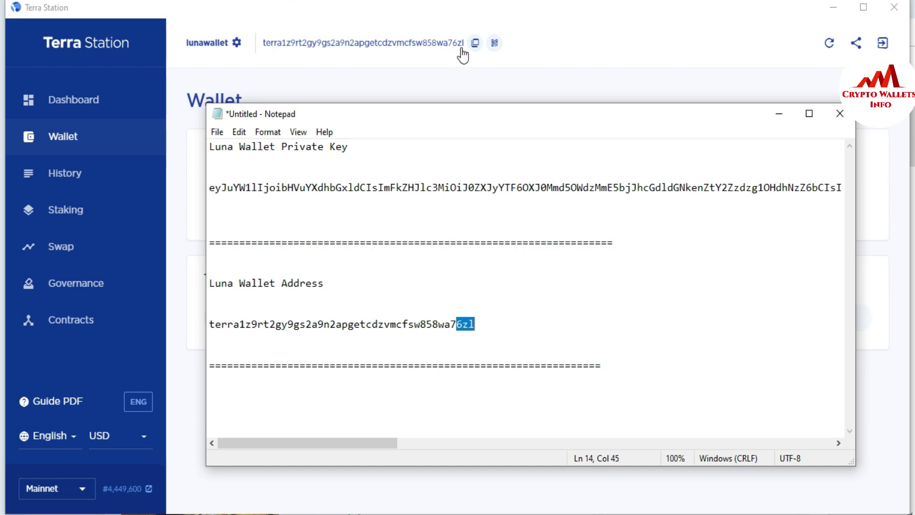
{"action": "left_click", "coordinate": [464, 91]}
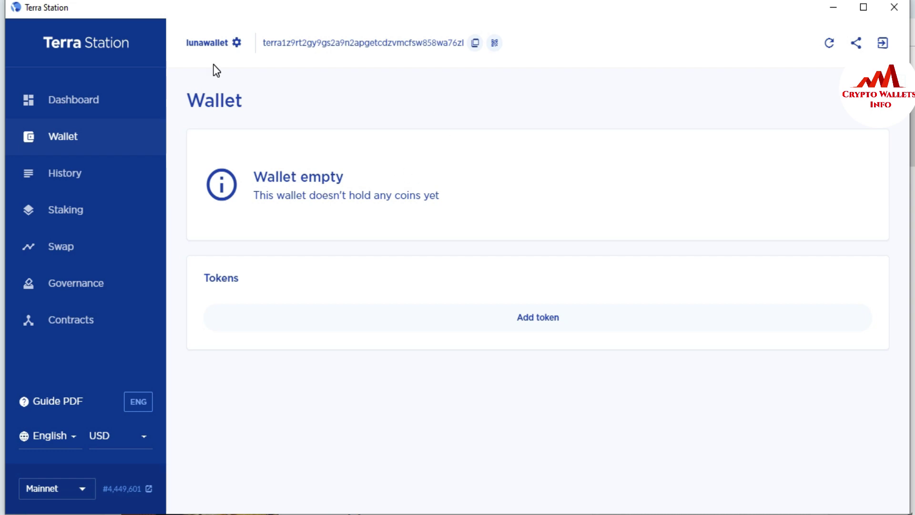
Re-export the private key with the wallet password, generate it, and return to Notepad.
{"action": "left_click", "coordinate": [237, 44]}
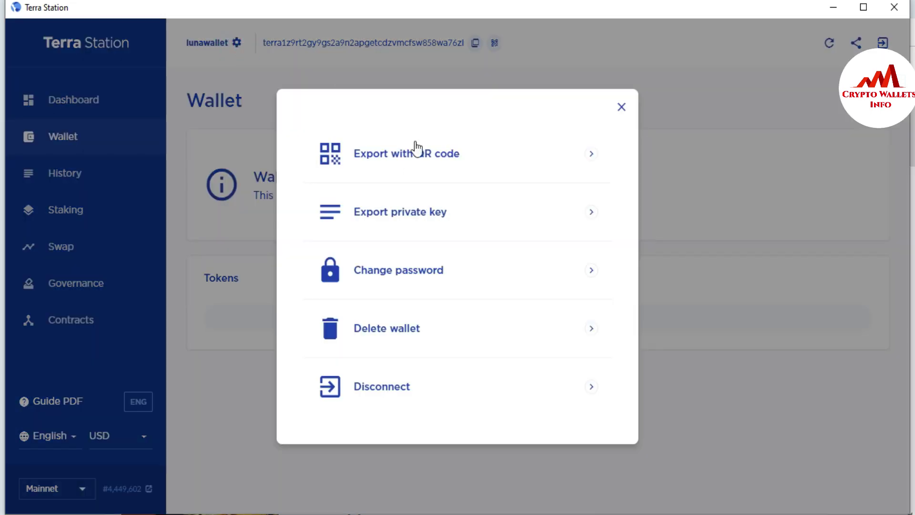
{"action": "left_click", "coordinate": [400, 213]}
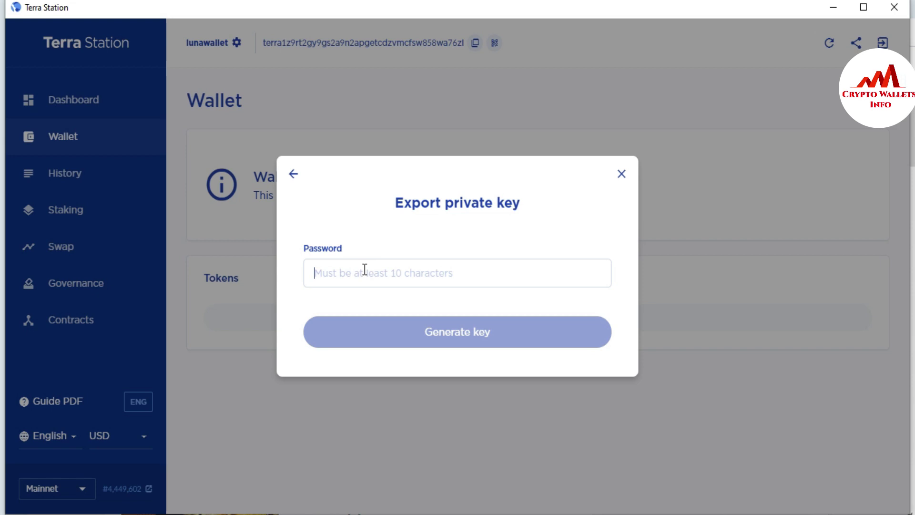
{"action": "type", "text": "•••••••••••••••"}
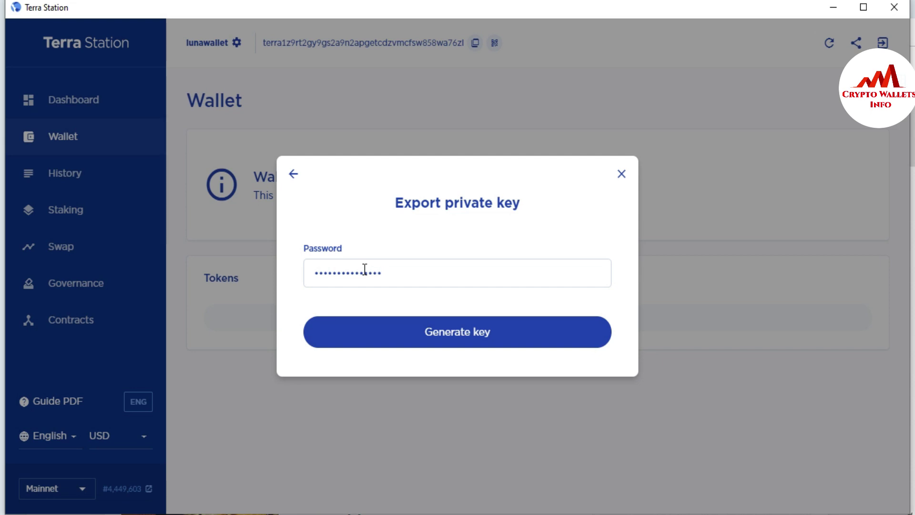
{"action": "left_click", "coordinate": [441, 332]}
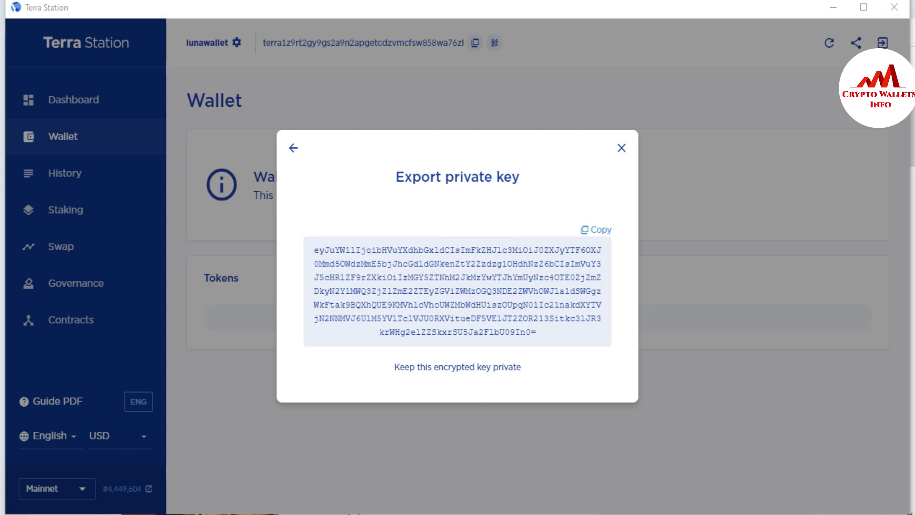
{"action": "key", "text": "alt+Tab"}
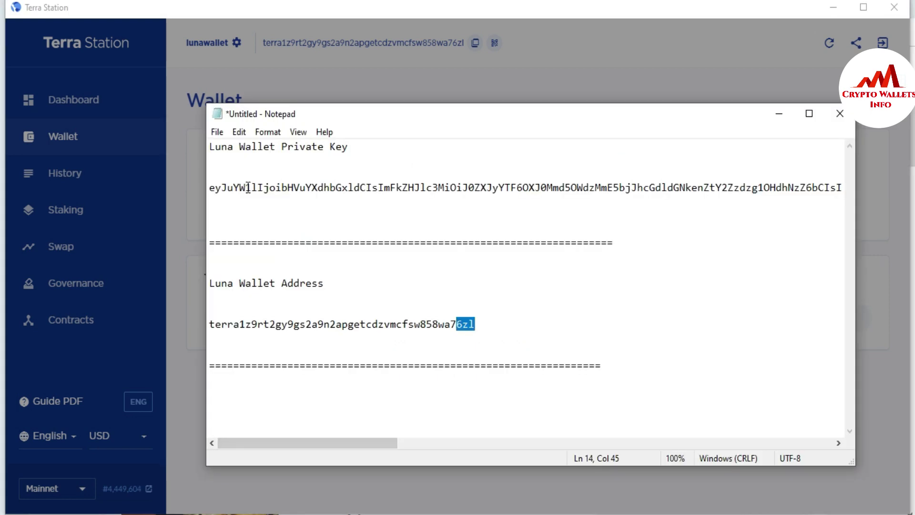
{"action": "left_click_drag", "start_coordinate": [330, 113], "coordinate": [428, 288]}
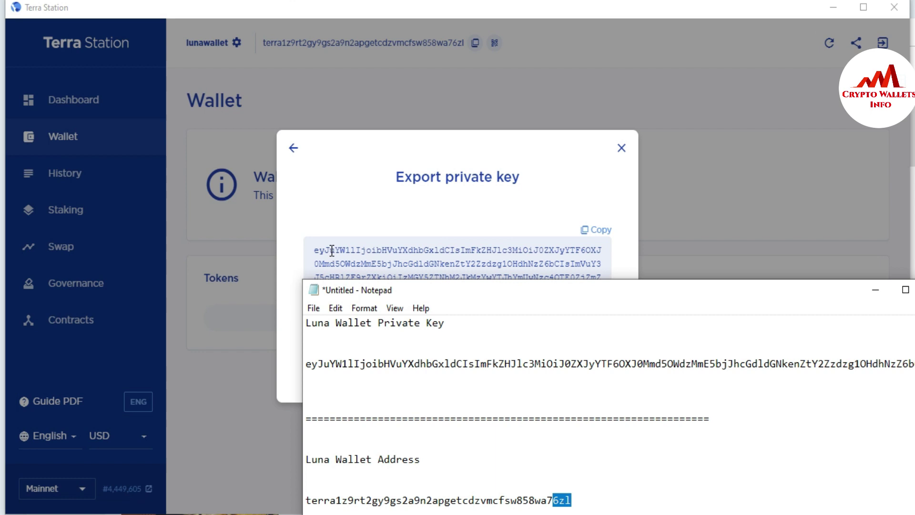
{"action": "left_click_drag", "start_coordinate": [330, 250], "coordinate": [318, 251]}
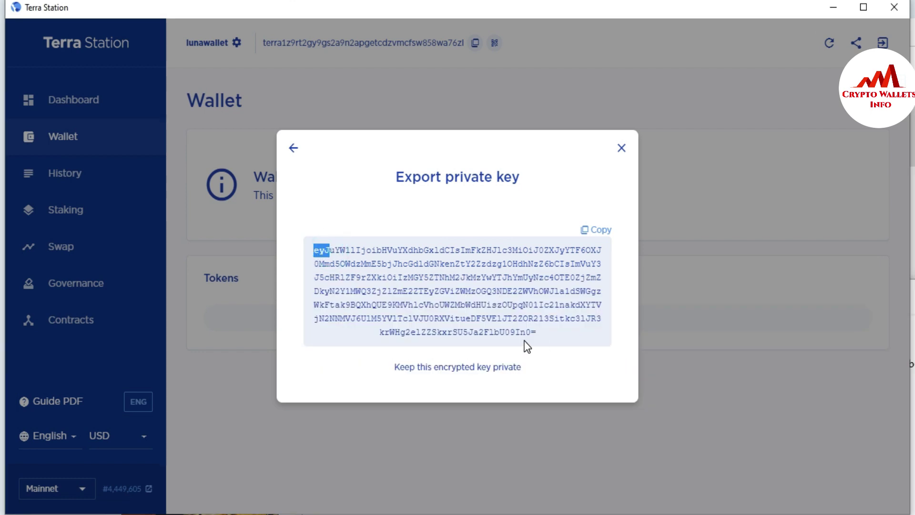
{"action": "left_click", "coordinate": [515, 333]}
{"action": "left_click_drag", "start_coordinate": [520, 334], "coordinate": [537, 337]}
{"action": "key", "text": "alt+Tab"}
{"action": "left_click_drag", "start_coordinate": [582, 300], "coordinate": [322, 186]}
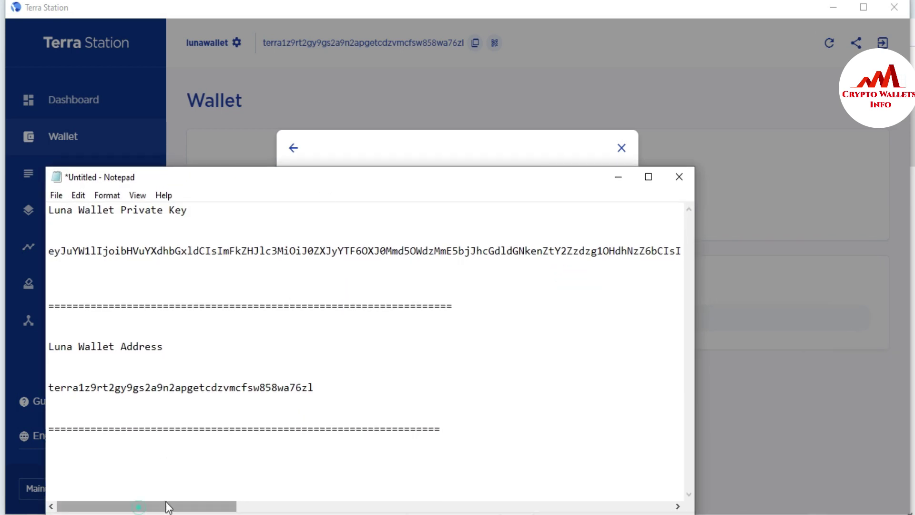
{"action": "left_click_drag", "start_coordinate": [167, 507], "coordinate": [603, 506]}
{"action": "left_click_drag", "start_coordinate": [656, 251], "coordinate": [674, 251]}
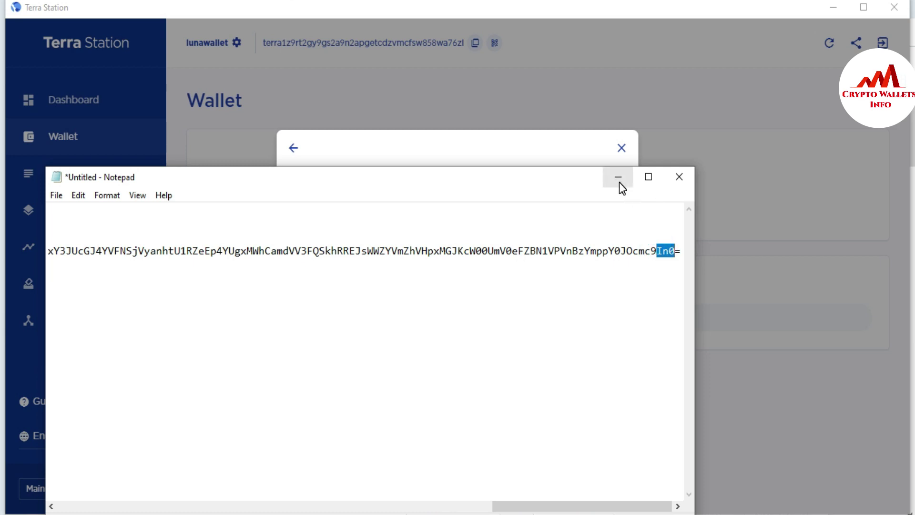
{"action": "left_click_drag", "start_coordinate": [565, 506], "coordinate": [122, 437]}
{"action": "left_click_drag", "start_coordinate": [262, 186], "coordinate": [430, 184]}
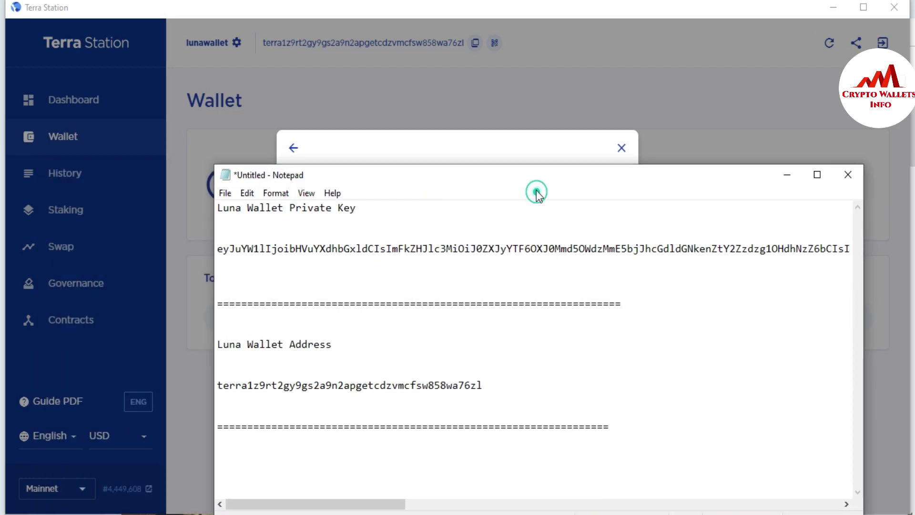
{"action": "left_click_drag", "start_coordinate": [525, 175], "coordinate": [463, 50]}
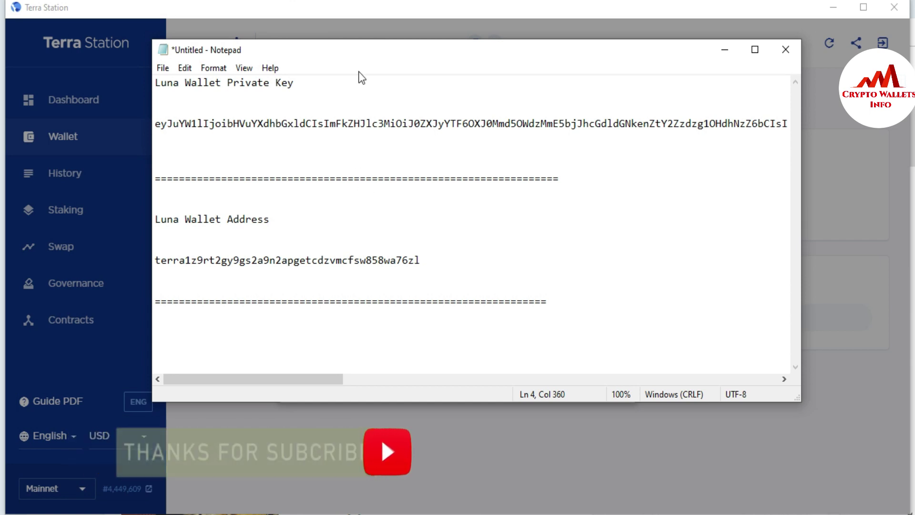
{"action": "left_click_drag", "start_coordinate": [363, 55], "coordinate": [376, 148]}
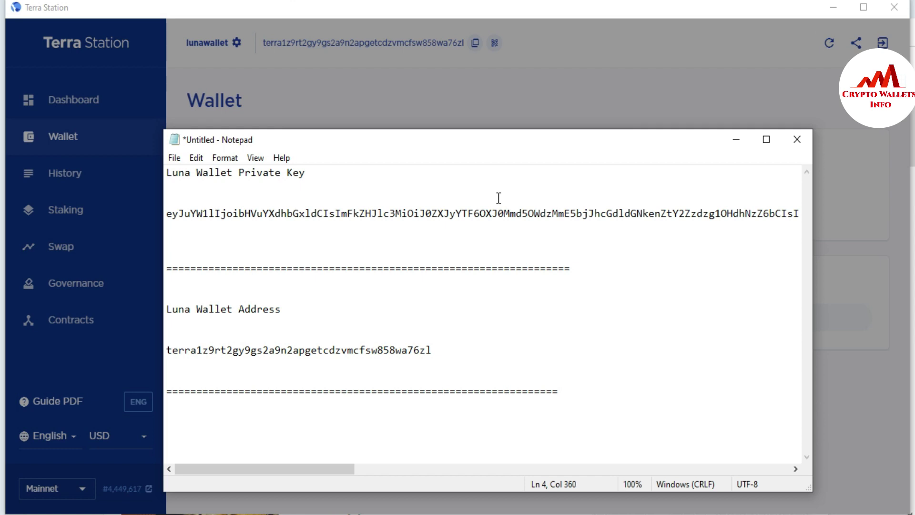
Minimize Notepad, close the Export private key dialog, and switch to the Opera browser.
{"action": "left_click", "coordinate": [742, 149]}
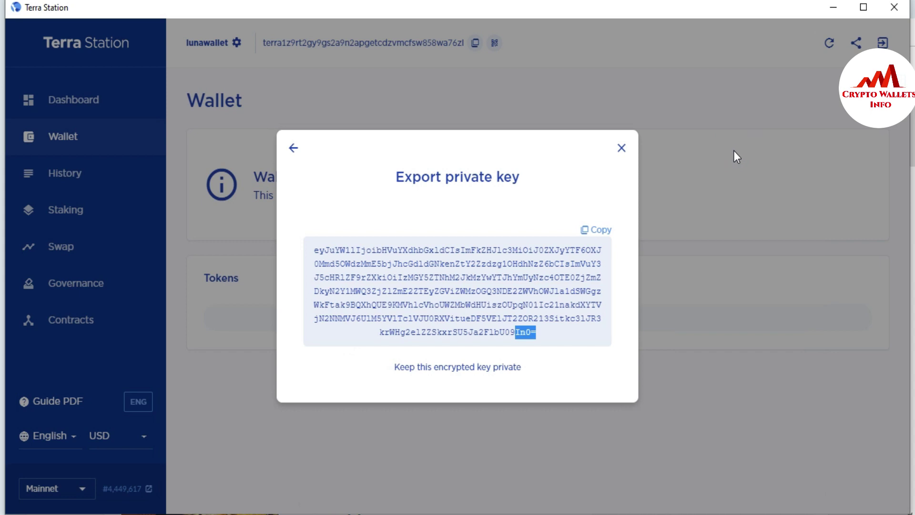
{"action": "left_click", "coordinate": [622, 148]}
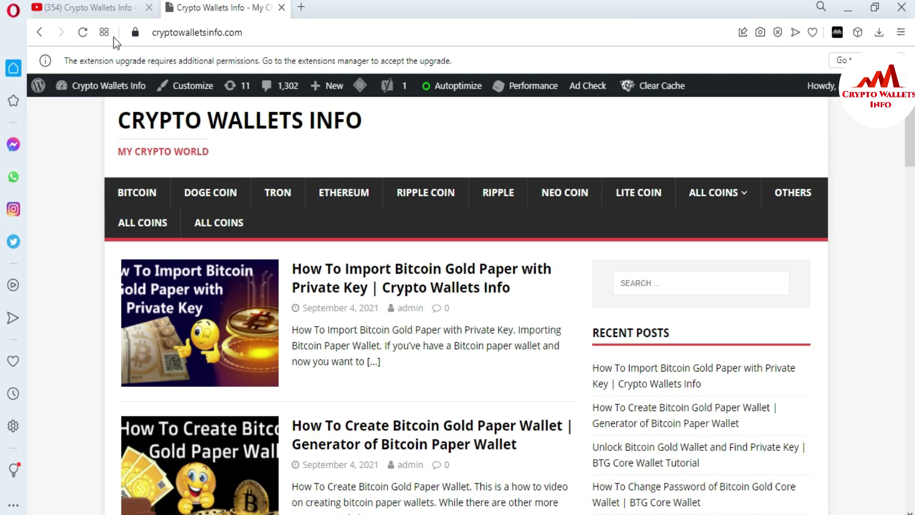
{"action": "left_click", "coordinate": [86, 7]}
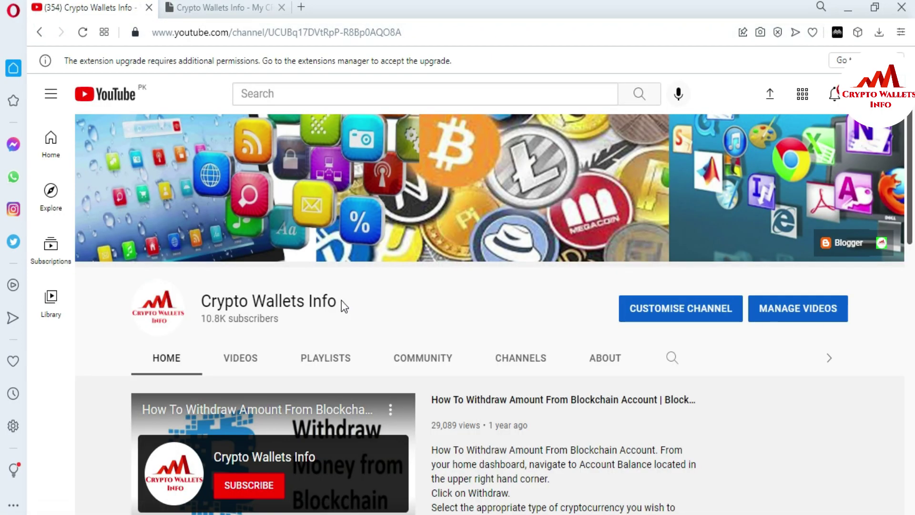
Move from the YouTube channel to the cryptowalletsinfo.com tab and select its URL.
{"action": "left_click_drag", "start_coordinate": [339, 301], "coordinate": [203, 300]}
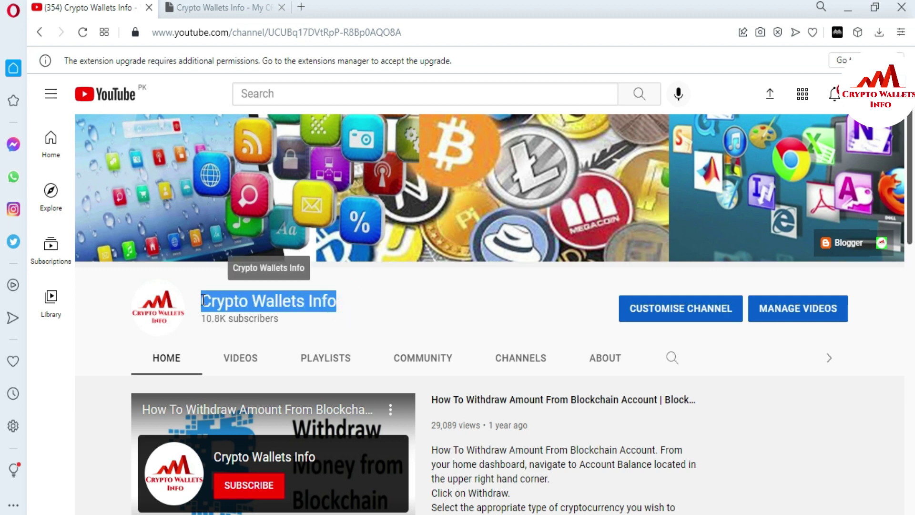
{"action": "left_click", "coordinate": [205, 7]}
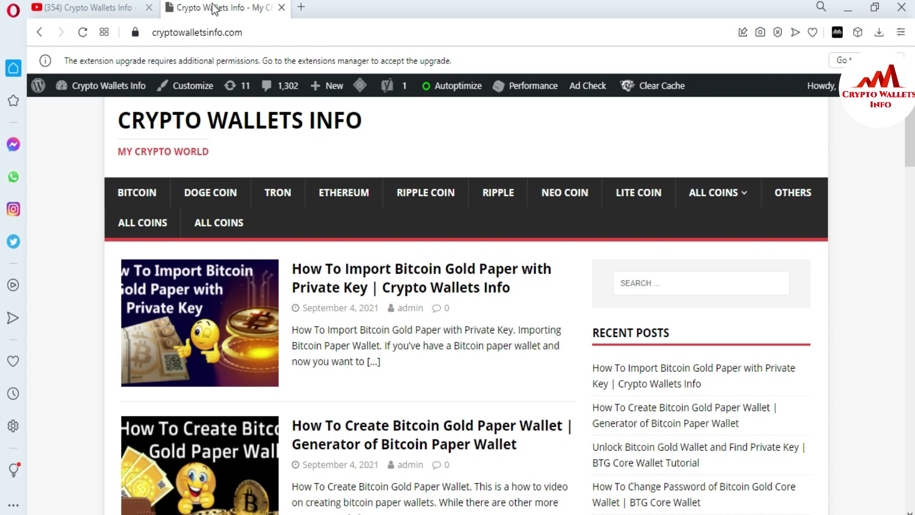
{"action": "left_click", "coordinate": [252, 31]}
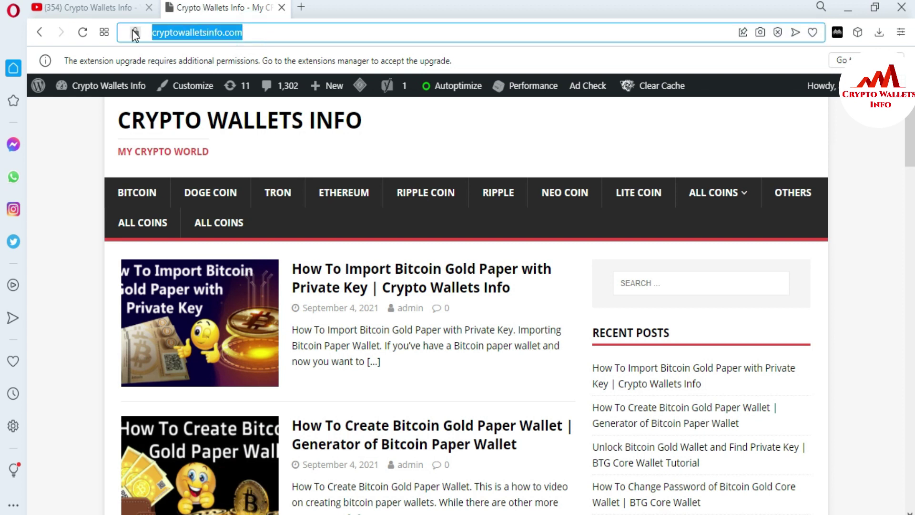